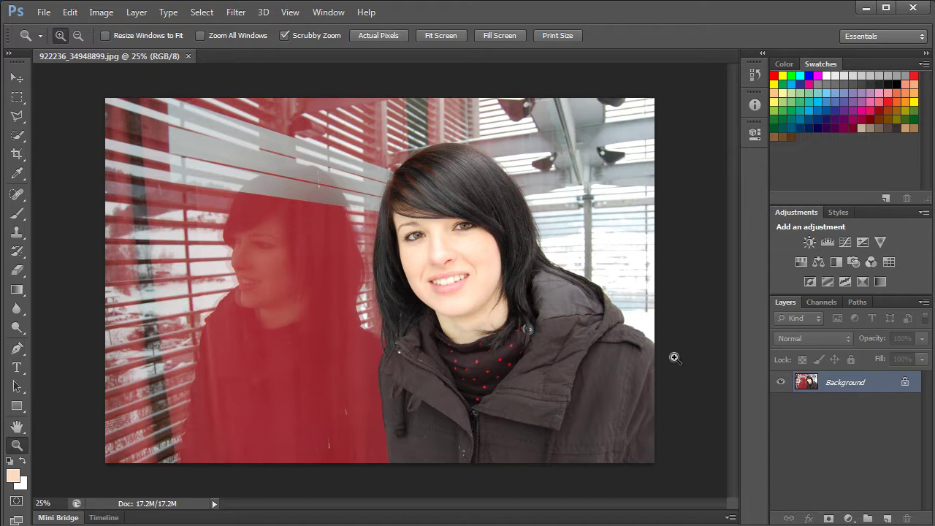
Duplicate the Background layer as 'Background copy'.
{"action": "right_click", "coordinate": [826, 387]}
{"action": "left_click", "coordinate": [824, 241]}
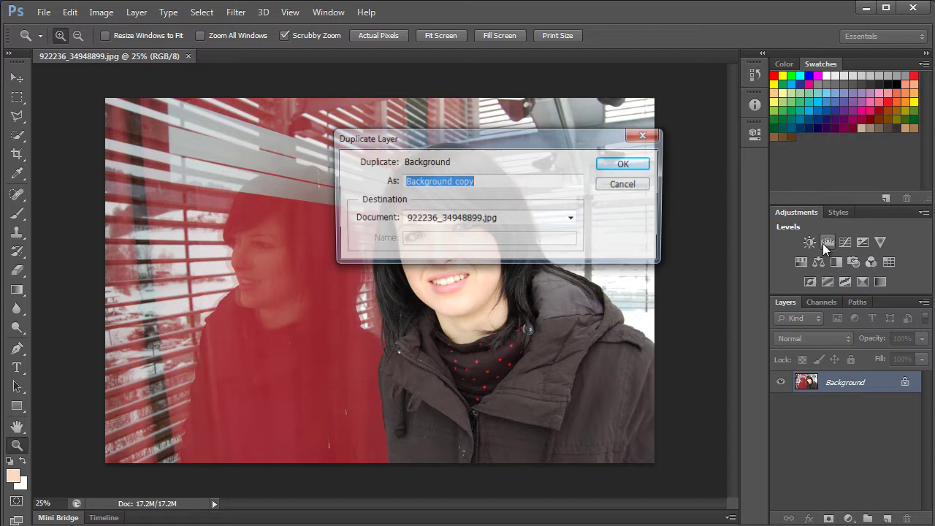
{"action": "left_click", "coordinate": [648, 167]}
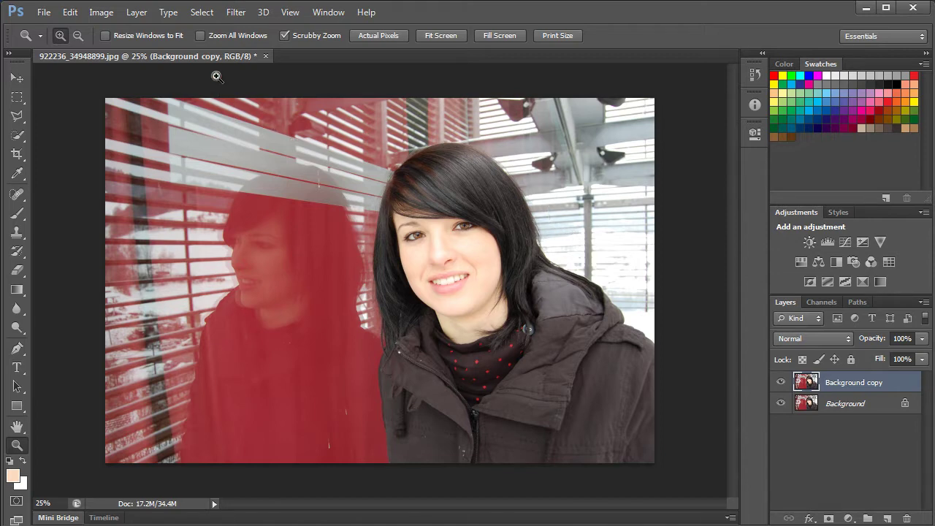
Build a Color Range selection at Fuzziness 40 from several skin samples on the cheek, eye area and face.
{"action": "left_click", "coordinate": [201, 13]}
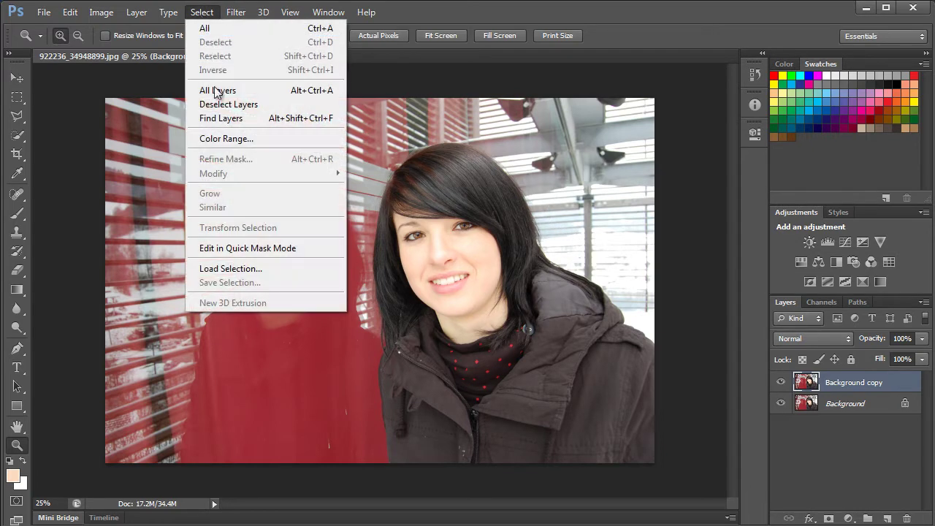
{"action": "left_click", "coordinate": [224, 137]}
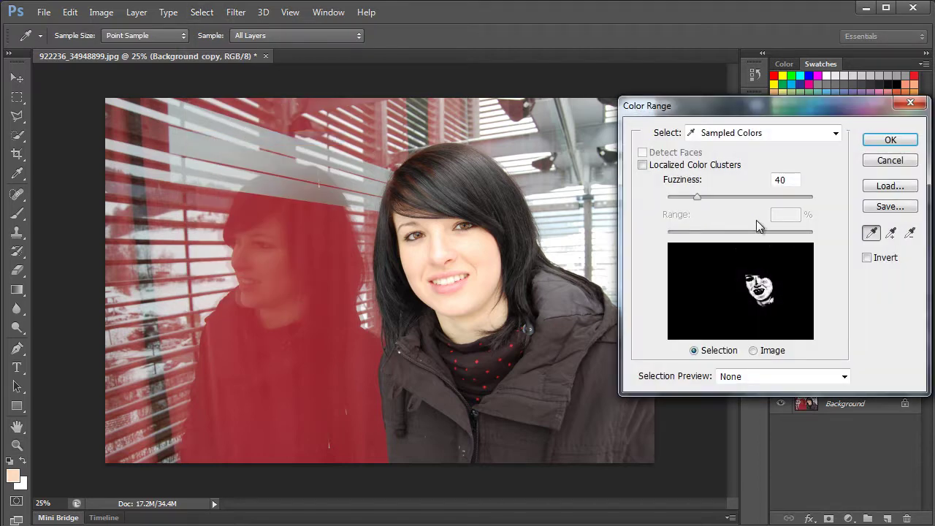
{"action": "left_click", "coordinate": [890, 233]}
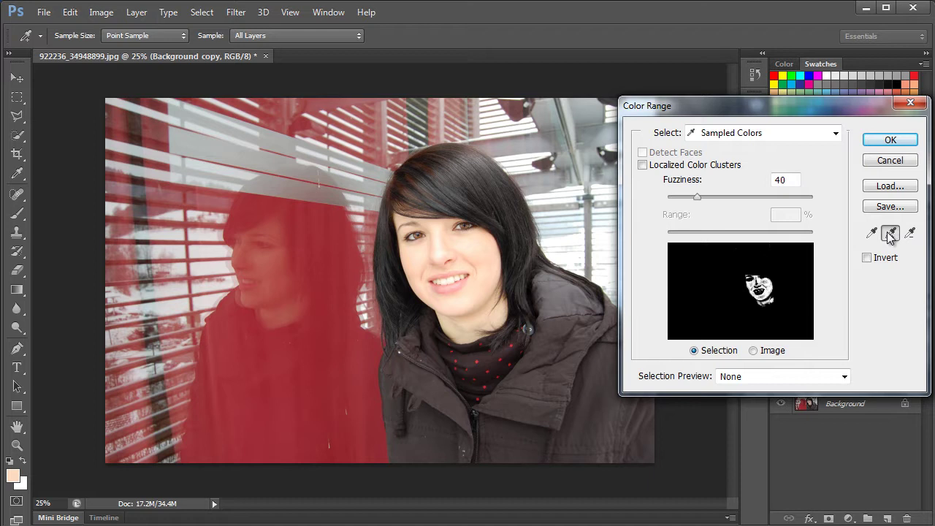
{"action": "left_click", "coordinate": [471, 247]}
{"action": "left_click", "coordinate": [459, 233]}
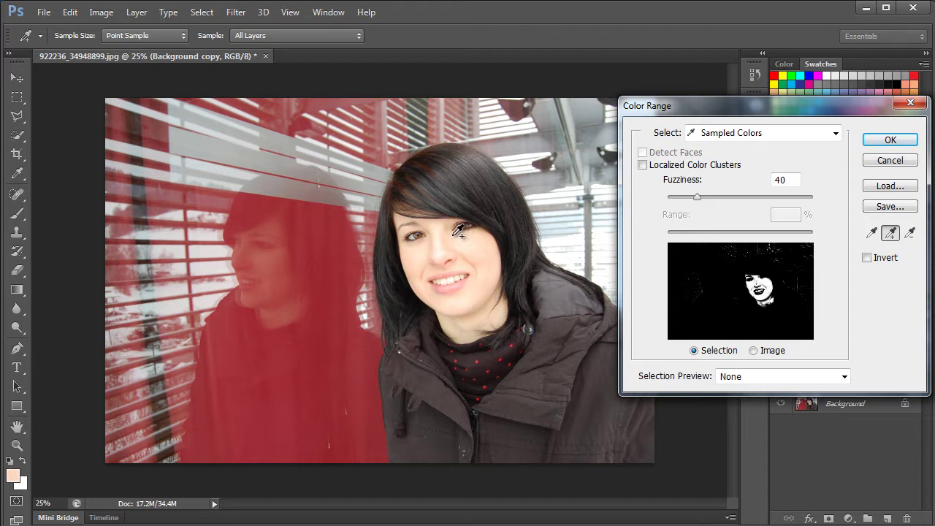
{"action": "left_click", "coordinate": [453, 228]}
{"action": "left_click", "coordinate": [445, 223]}
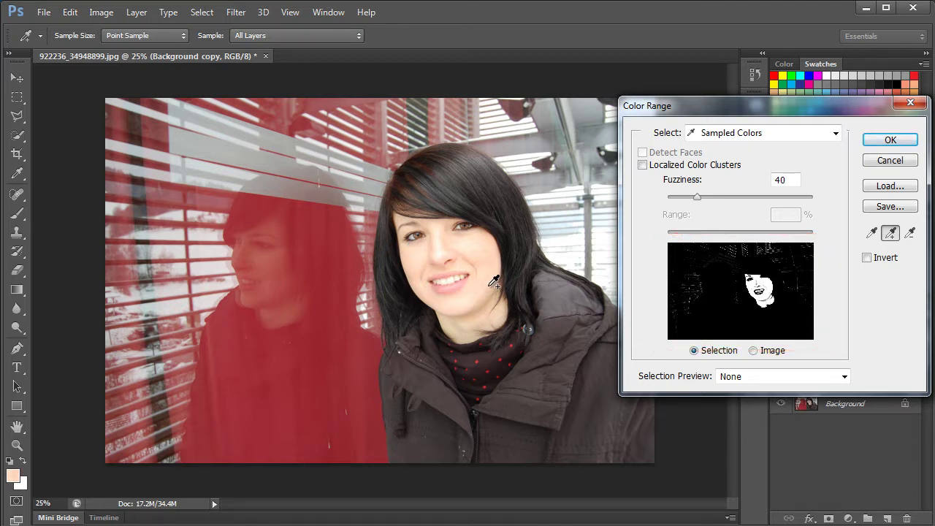
{"action": "left_click", "coordinate": [475, 310]}
{"action": "left_click", "coordinate": [453, 310]}
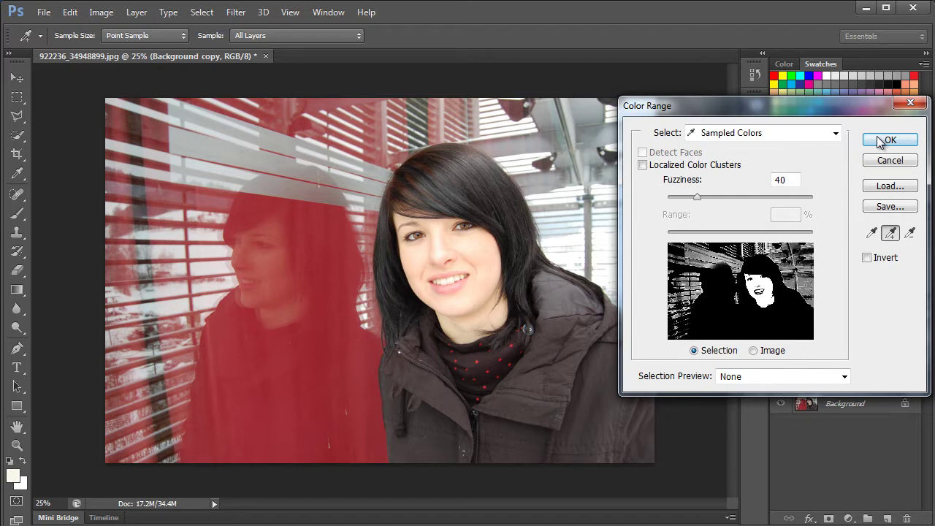
{"action": "left_click", "coordinate": [888, 140]}
{"action": "key", "text": "z"}
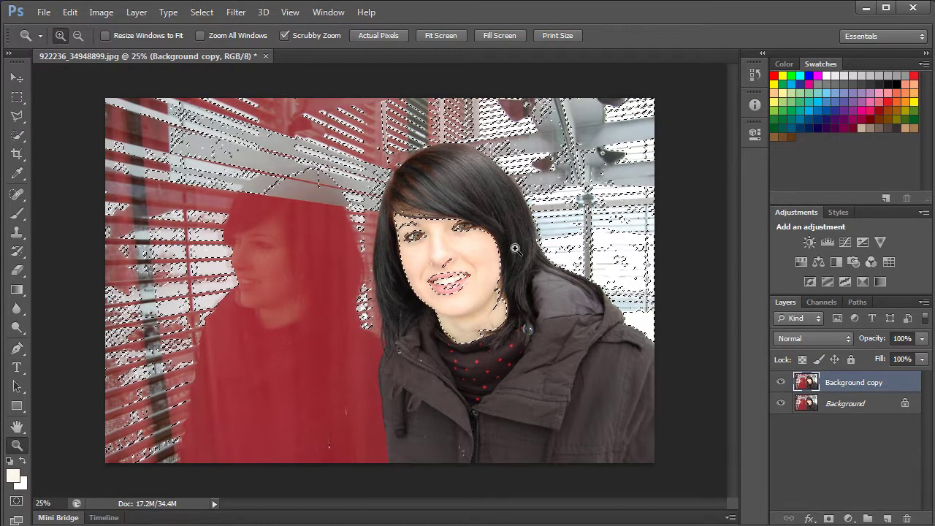
With the Polygonal Lasso subtracting, outline from the hair out past the image's right edge.
{"action": "left_click", "coordinate": [18, 116]}
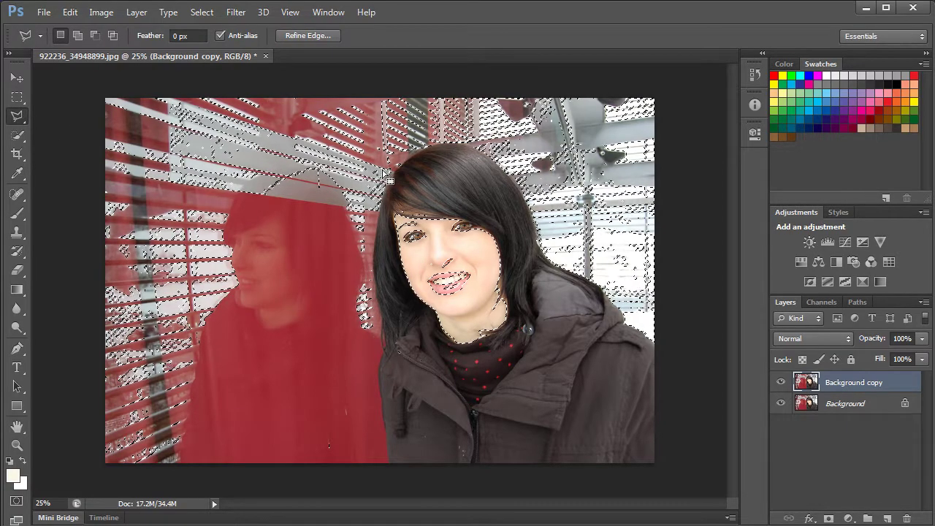
{"action": "key", "text": "alt"}
{"action": "left_click", "coordinate": [431, 189]}
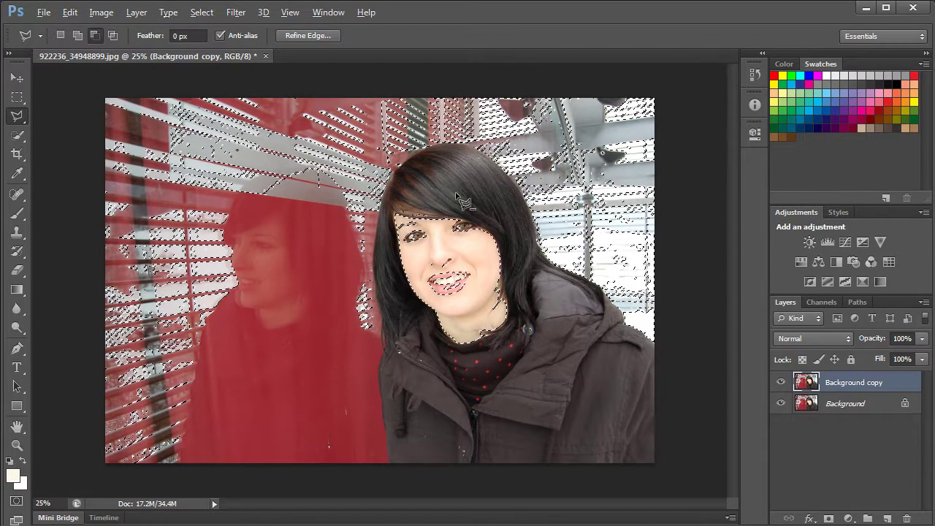
{"action": "left_click", "coordinate": [497, 203]}
{"action": "left_click", "coordinate": [517, 228]}
{"action": "left_click", "coordinate": [595, 440]}
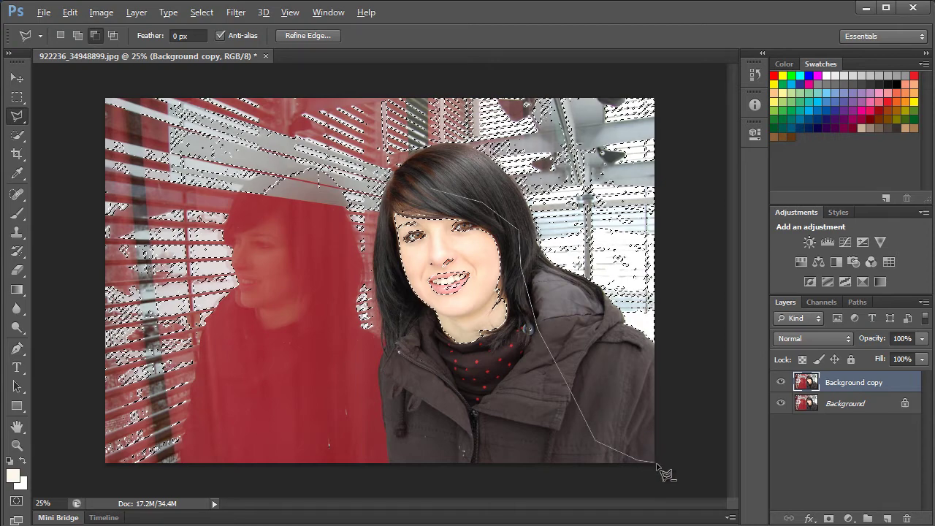
{"action": "left_click", "coordinate": [657, 463]}
{"action": "left_click", "coordinate": [663, 91]}
Carry the outline around the left and bottom edges, up the jacket, and close it at the hair.
{"action": "left_click", "coordinate": [90, 93]}
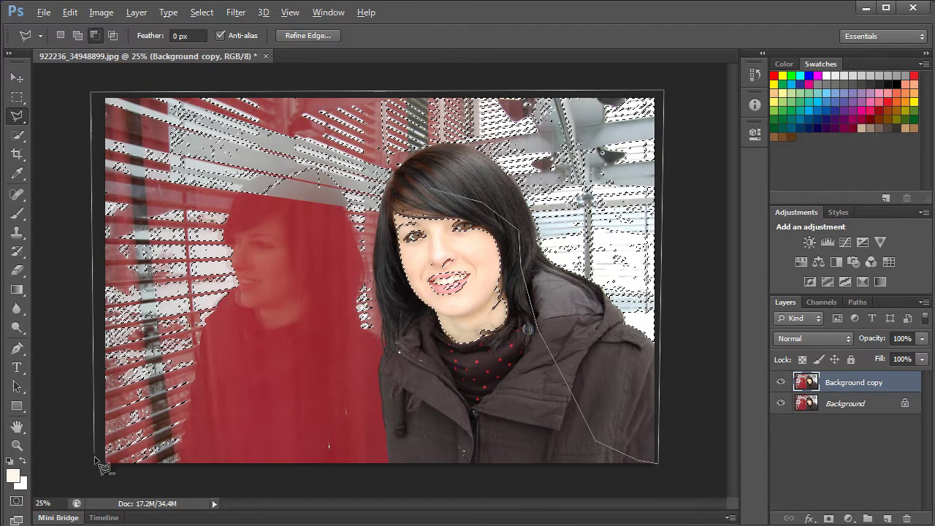
{"action": "left_click", "coordinate": [97, 469]}
{"action": "left_click", "coordinate": [428, 480]}
{"action": "left_click", "coordinate": [445, 459]}
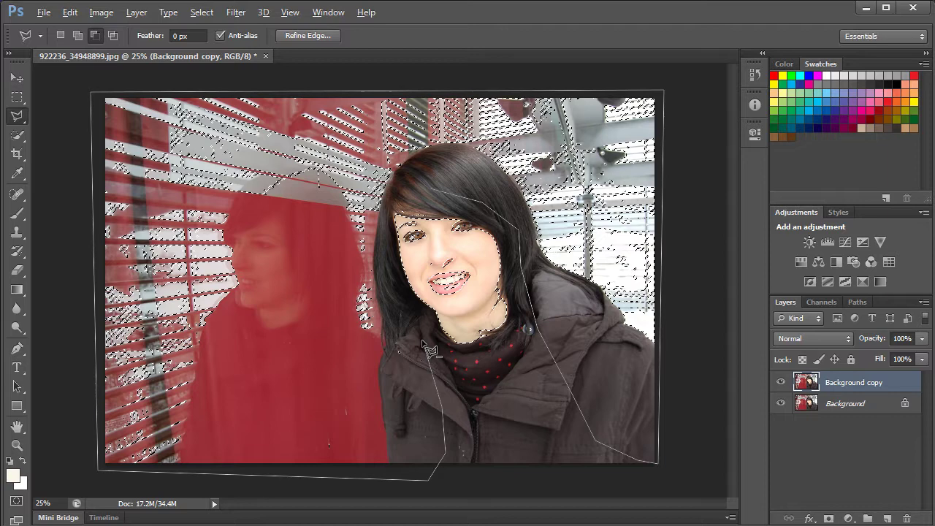
{"action": "left_click", "coordinate": [442, 391]}
{"action": "left_click", "coordinate": [398, 342]}
{"action": "left_click", "coordinate": [387, 234]}
{"action": "left_click", "coordinate": [390, 198]}
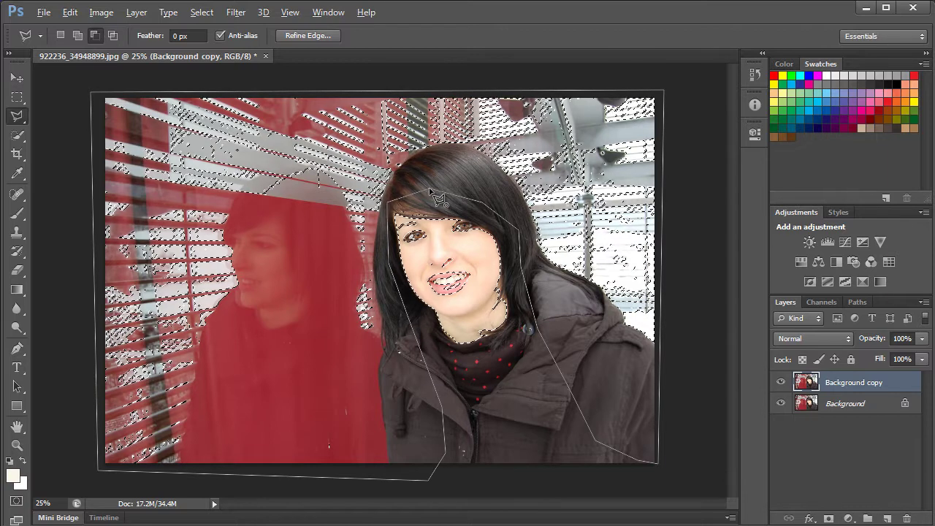
{"action": "left_click", "coordinate": [431, 192]}
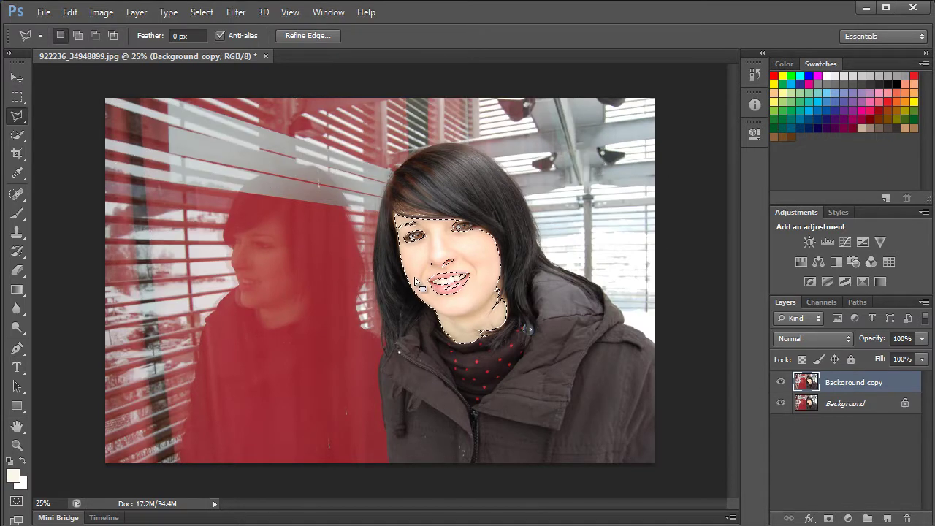
Zoom in and trace around the left eye to cut it out of the selection.
{"action": "scroll", "coordinate": [423, 219], "scroll_direction": "up", "scroll_amount": 5}
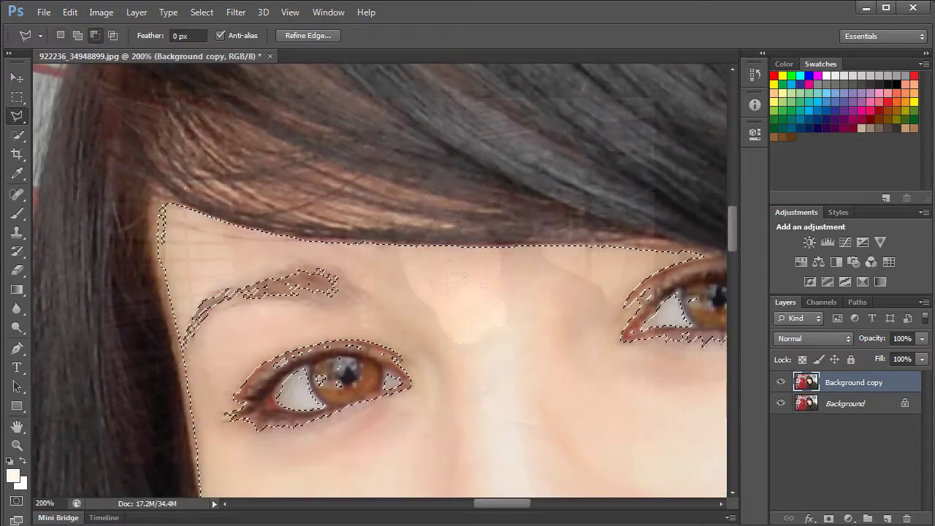
{"action": "left_click", "coordinate": [256, 399]}
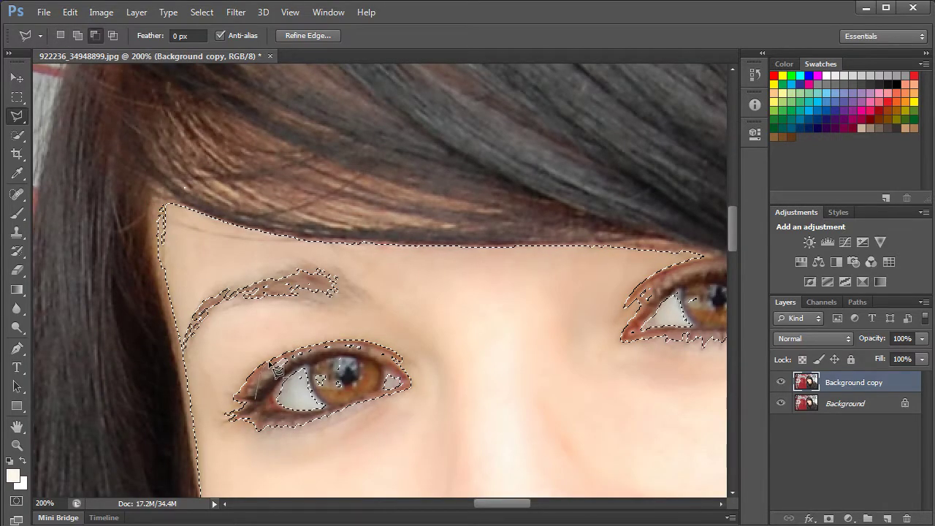
{"action": "left_click", "coordinate": [276, 361]}
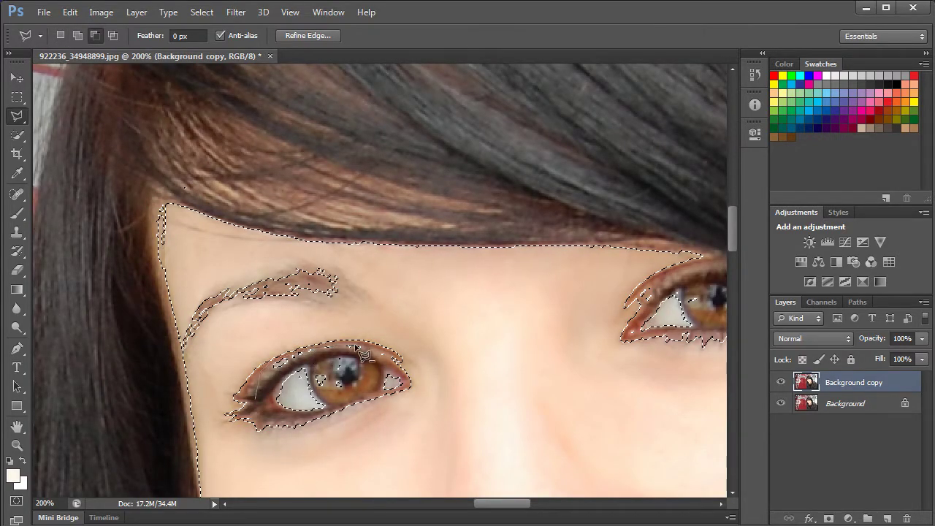
{"action": "left_click", "coordinate": [396, 362]}
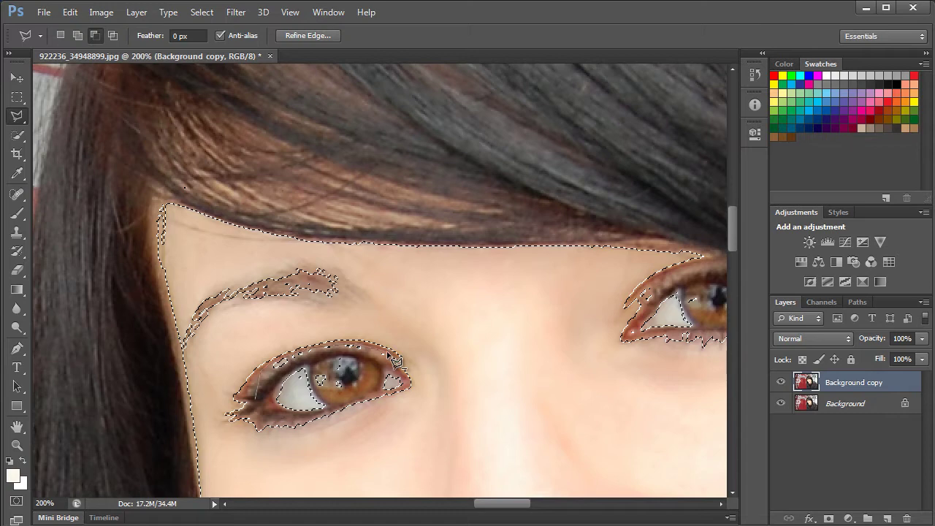
{"action": "left_click", "coordinate": [406, 392]}
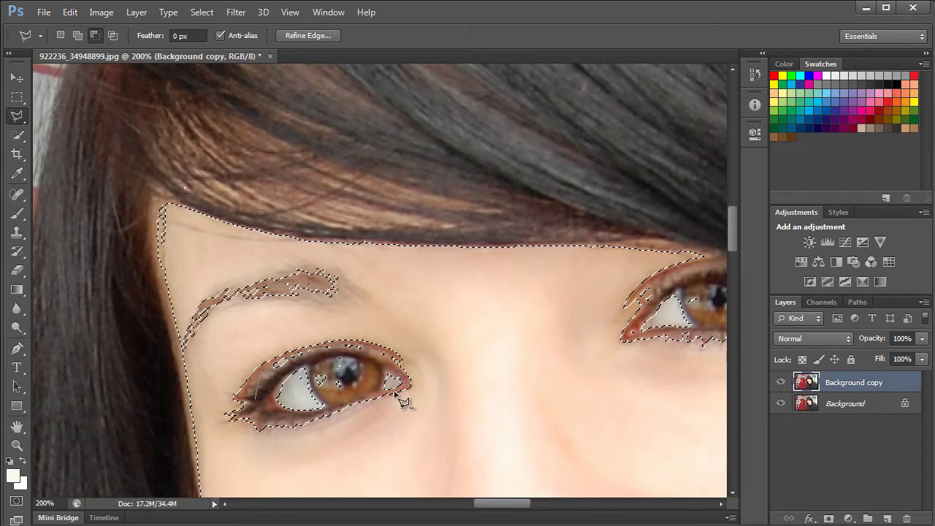
{"action": "left_click", "coordinate": [346, 402]}
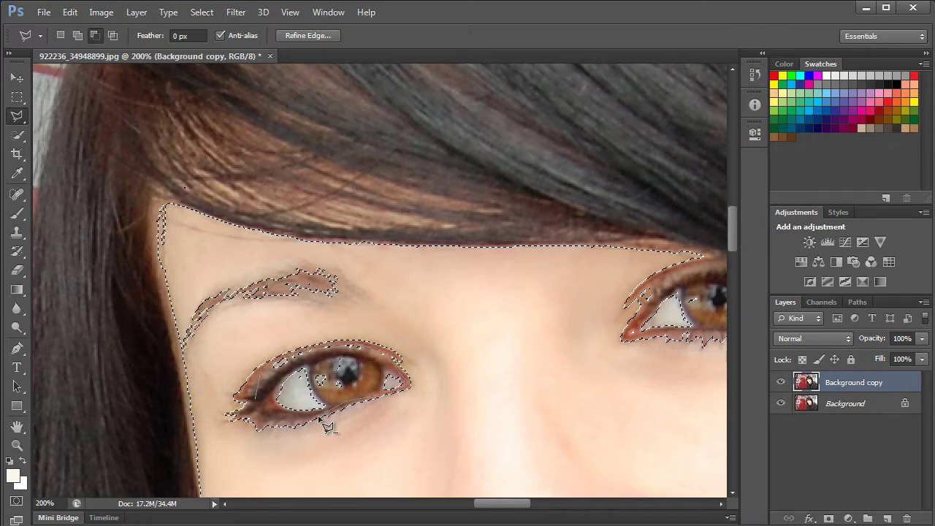
{"action": "left_click", "coordinate": [264, 413]}
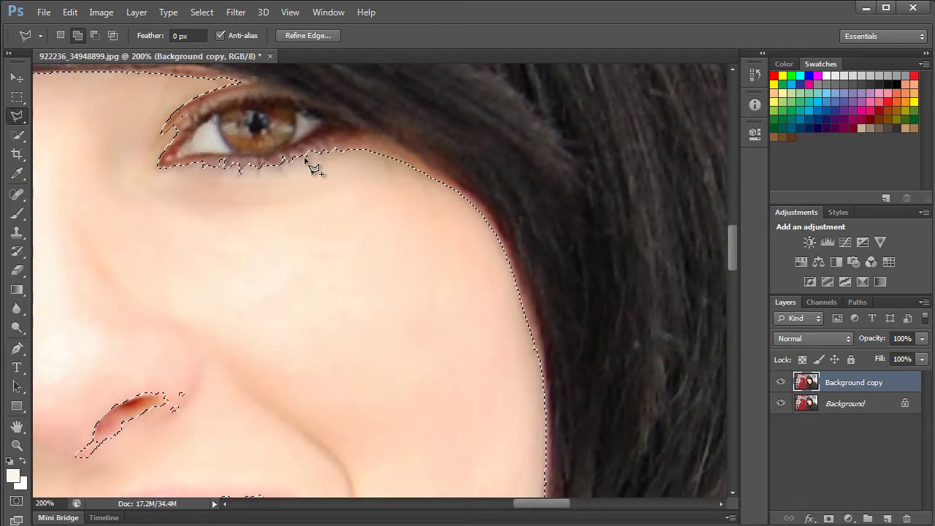
Trace a lasso outline from beside the right eye along the hairline to adjust the cheek edge.
{"action": "left_click", "coordinate": [314, 159], "text": "shift"}
{"action": "left_click", "coordinate": [352, 140]}
{"action": "left_click", "coordinate": [380, 129]}
{"action": "left_click", "coordinate": [455, 175]}
{"action": "left_click", "coordinate": [501, 232]}
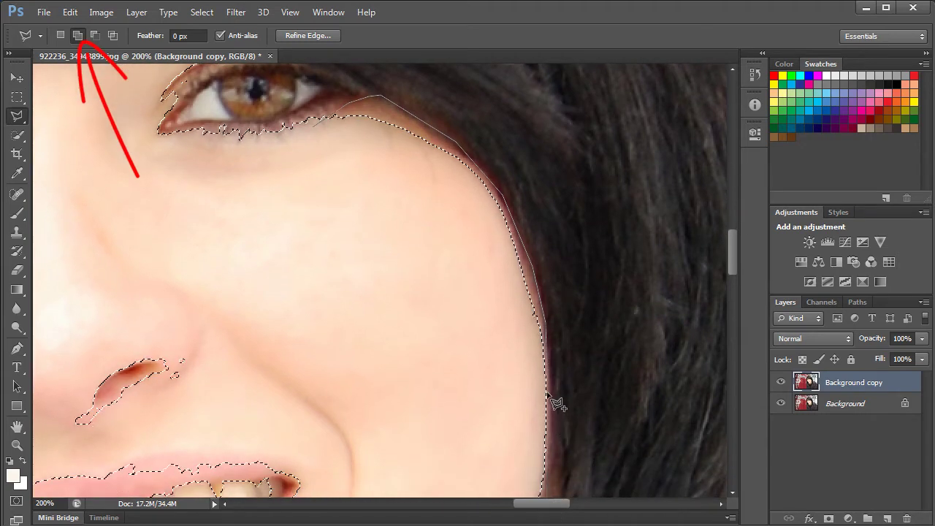
{"action": "left_click", "coordinate": [542, 470]}
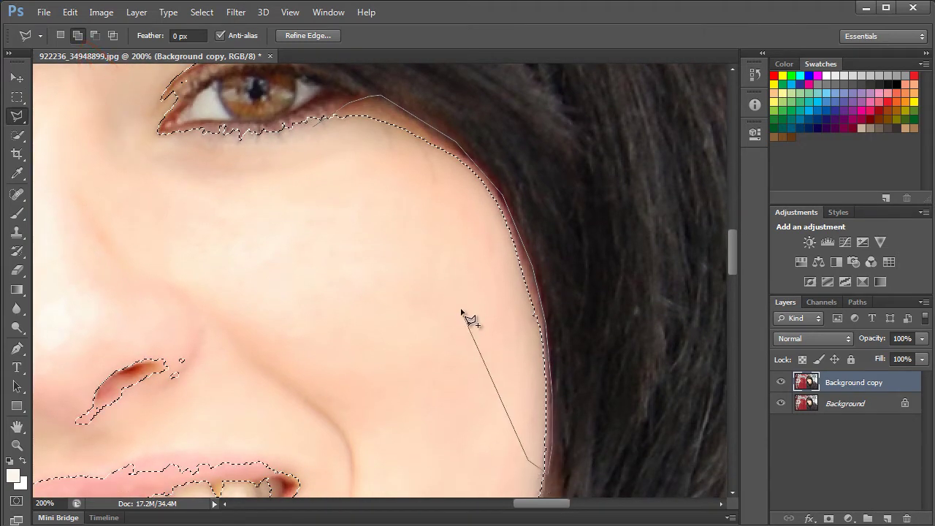
{"action": "double_click", "coordinate": [319, 138]}
Trace a closed lasso outline around the nose and mouth area.
{"action": "key", "text": "z"}
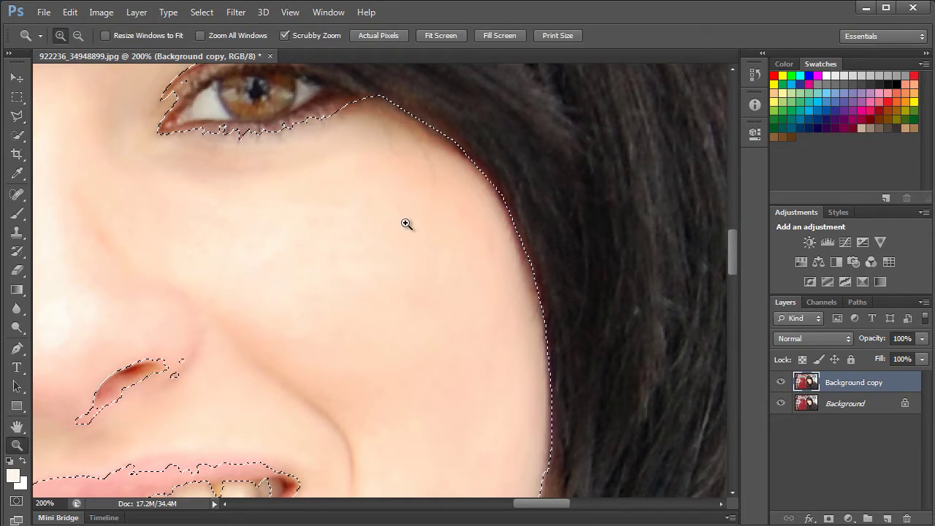
{"action": "left_click", "coordinate": [247, 283]}
{"action": "left_click", "coordinate": [351, 270]}
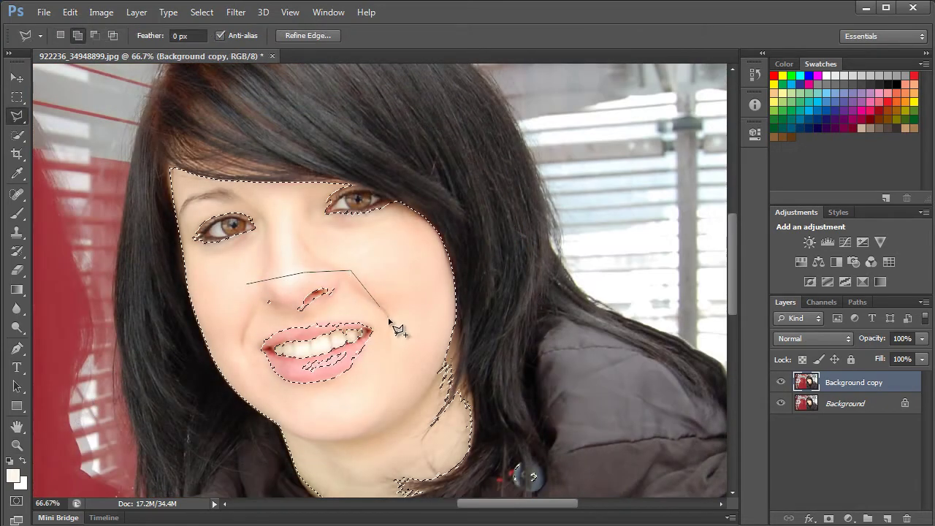
{"action": "left_click", "coordinate": [390, 321]}
{"action": "left_click", "coordinate": [392, 369]}
{"action": "left_click", "coordinate": [306, 397]}
{"action": "left_click", "coordinate": [245, 376]}
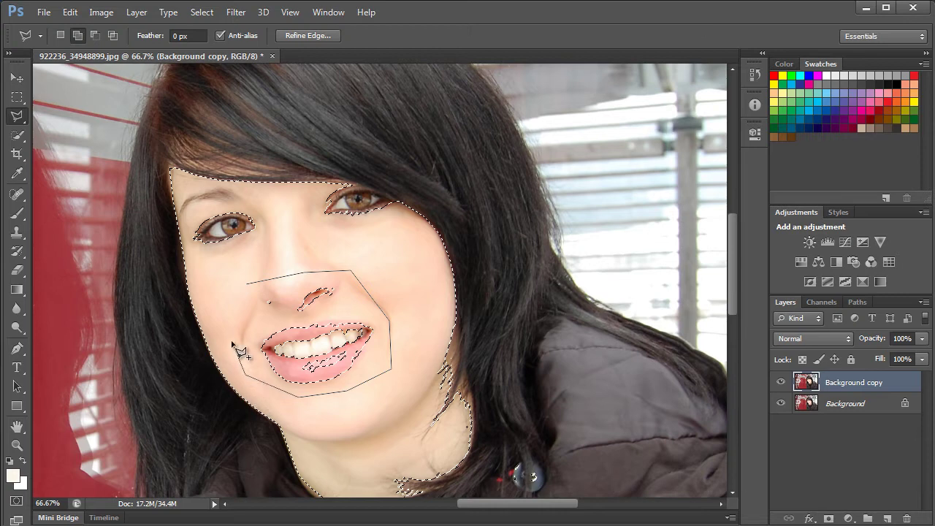
{"action": "left_click", "coordinate": [233, 332]}
{"action": "left_click", "coordinate": [246, 284]}
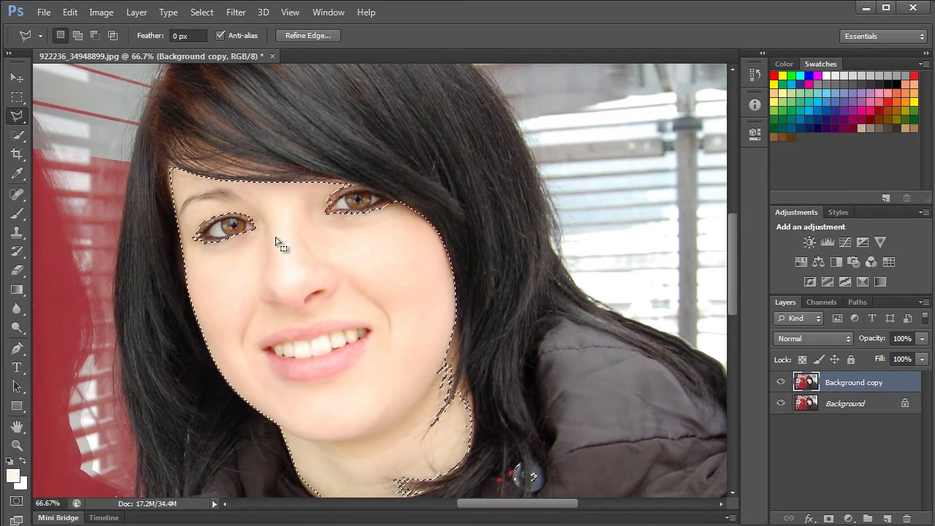
Feather the face selection by 4 pixels.
{"action": "left_click", "coordinate": [200, 13]}
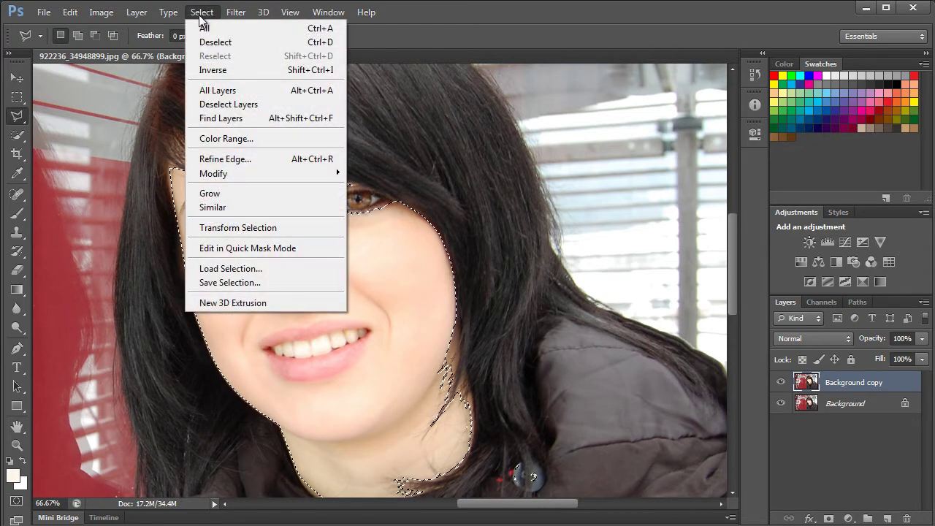
{"action": "mouse_move", "coordinate": [300, 174]}
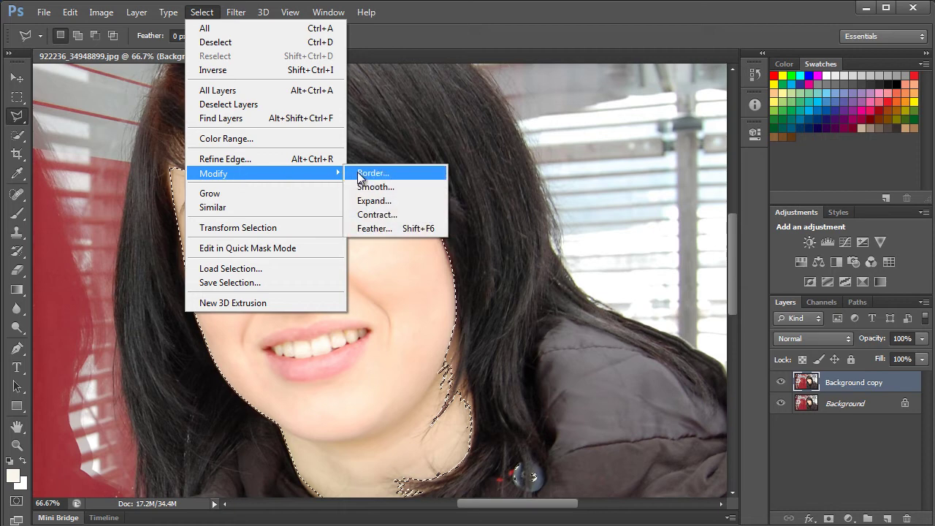
{"action": "left_click", "coordinate": [400, 228]}
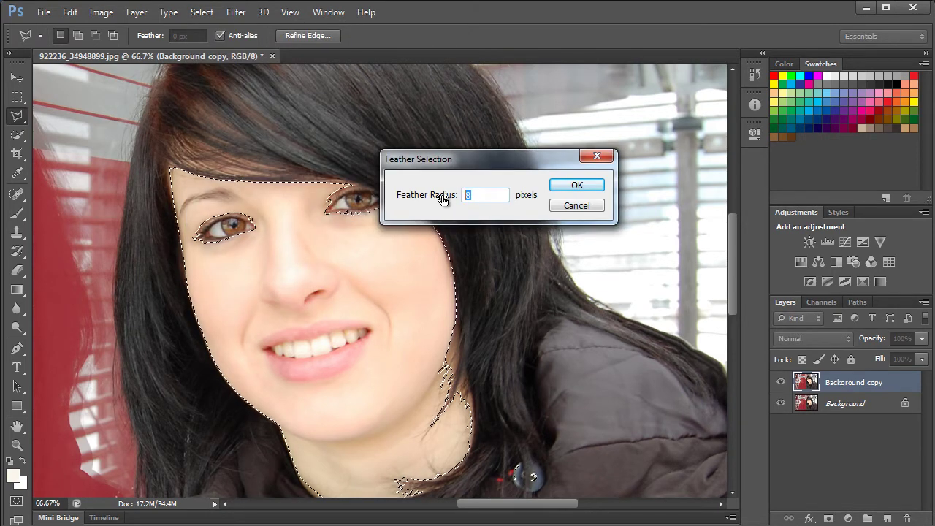
{"action": "type", "text": "4"}
{"action": "left_click", "coordinate": [566, 186]}
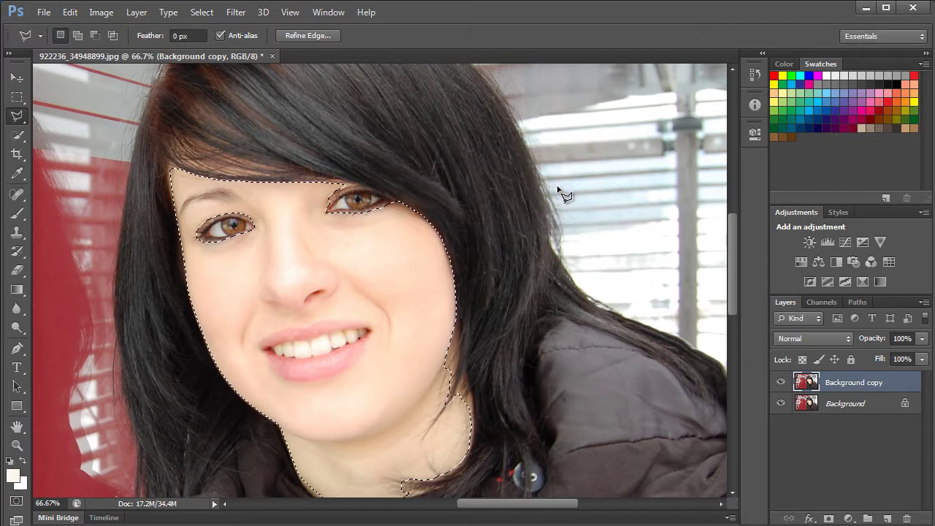
{"action": "scroll", "coordinate": [562, 374], "scroll_direction": "down", "scroll_amount": 3}
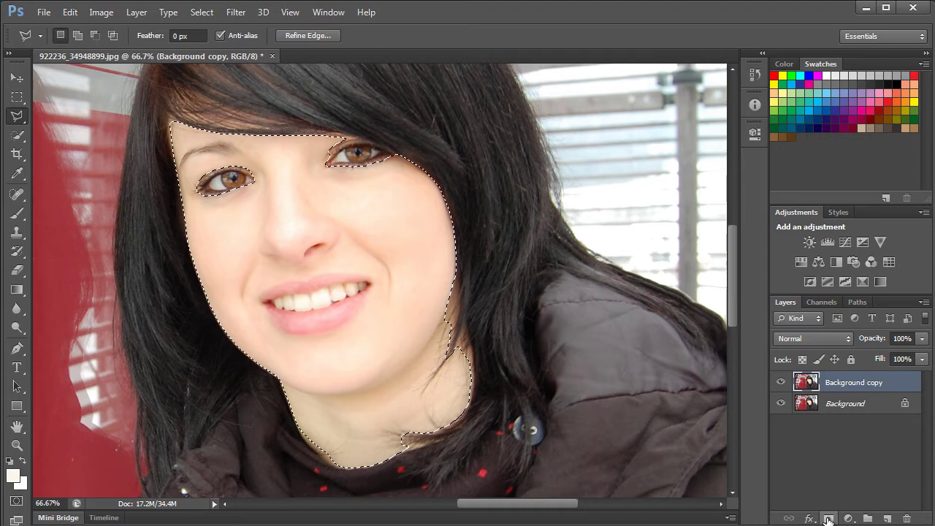
Mask Background copy to the face, add Levels at 42/0.97/255, and clip it to that layer.
{"action": "left_click", "coordinate": [827, 519]}
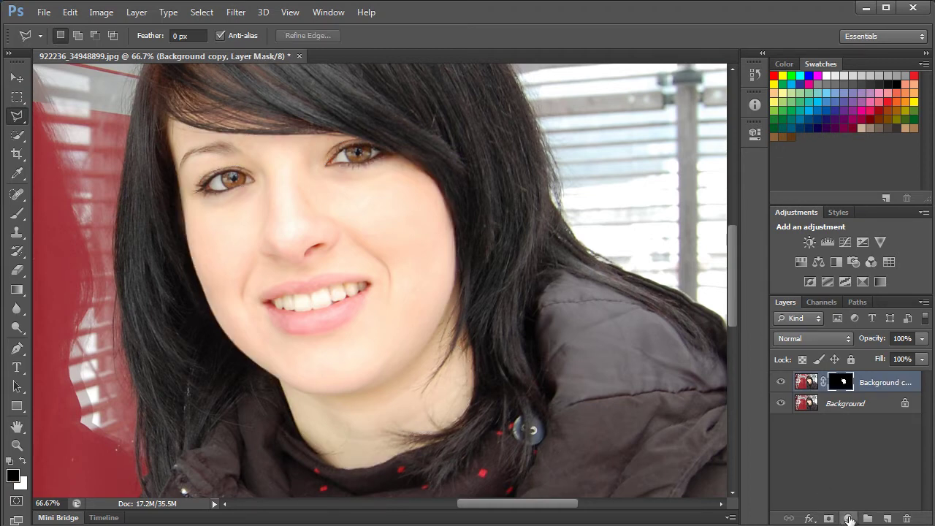
{"action": "left_click", "coordinate": [848, 519]}
{"action": "left_click", "coordinate": [866, 271]}
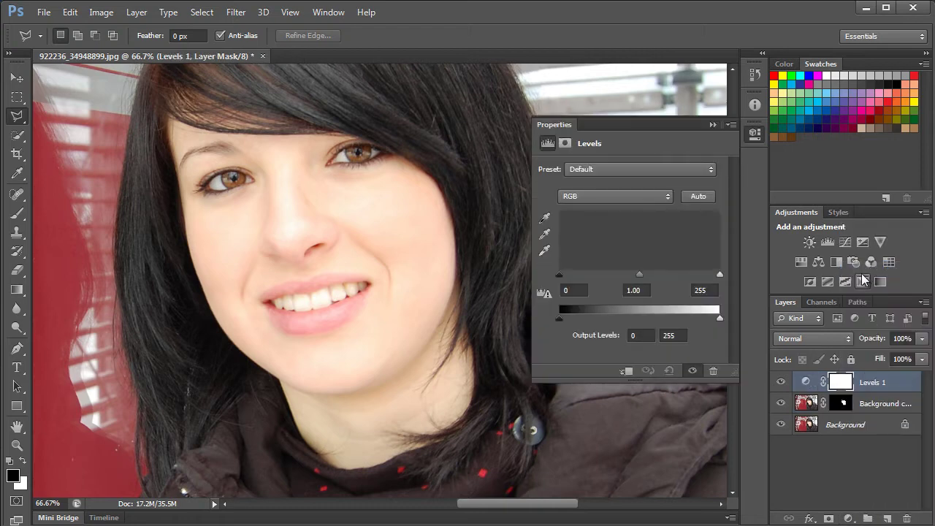
{"action": "left_click_drag", "start_coordinate": [558, 275], "coordinate": [569, 272]}
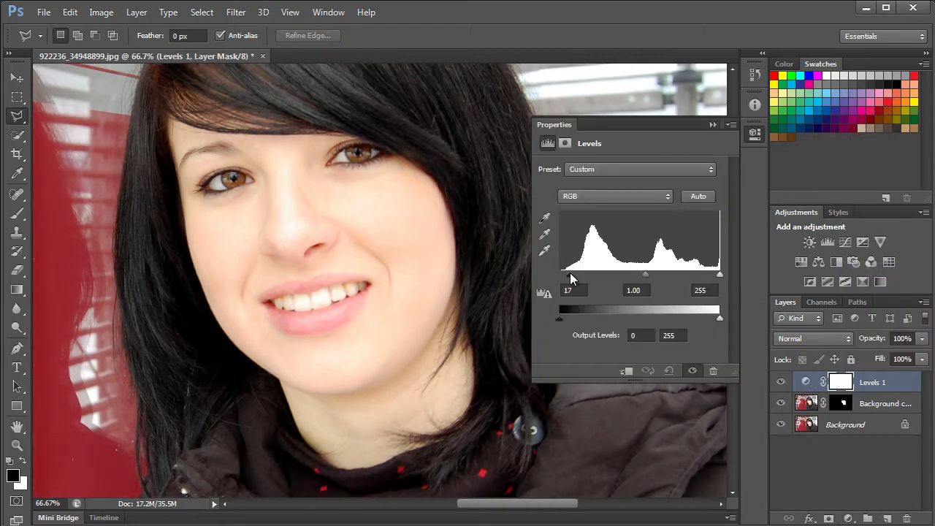
{"action": "key", "text": "ctrl+minus"}
{"action": "key", "text": "ctrl+minus"}
{"action": "key", "text": "ctrl+minus"}
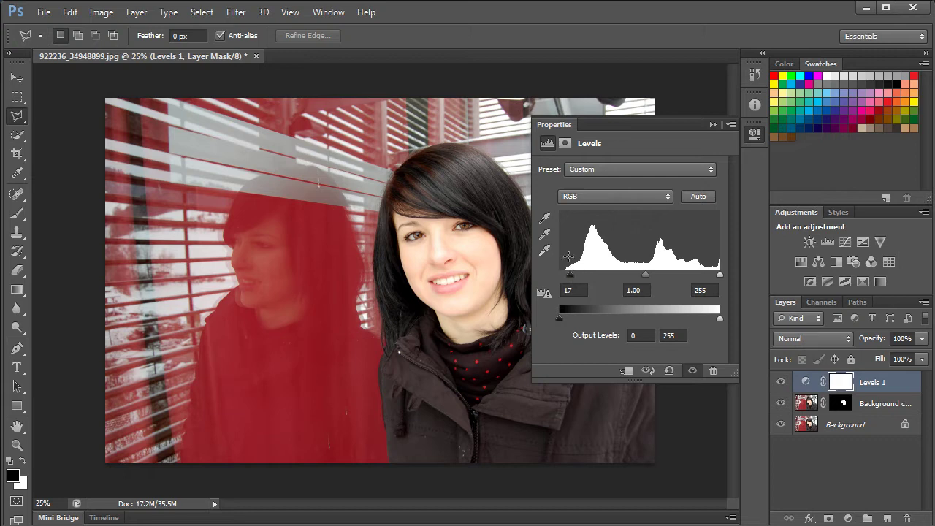
{"action": "left_click_drag", "start_coordinate": [576, 275], "coordinate": [582, 274]}
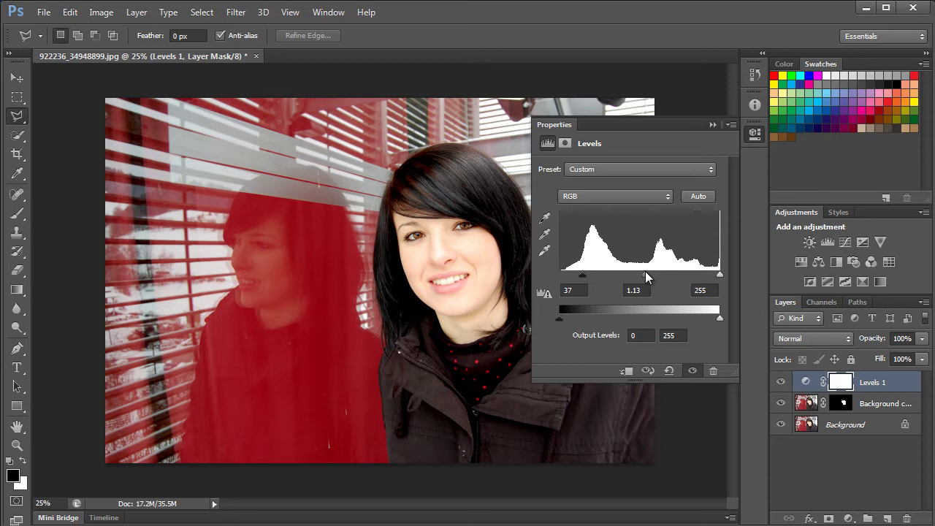
{"action": "left_click_drag", "start_coordinate": [644, 273], "coordinate": [653, 274]}
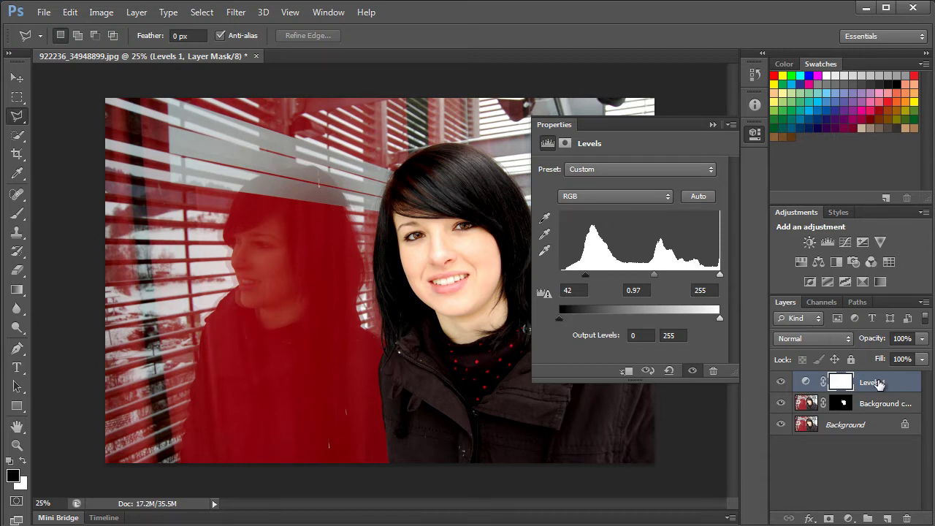
{"action": "right_click", "coordinate": [874, 385]}
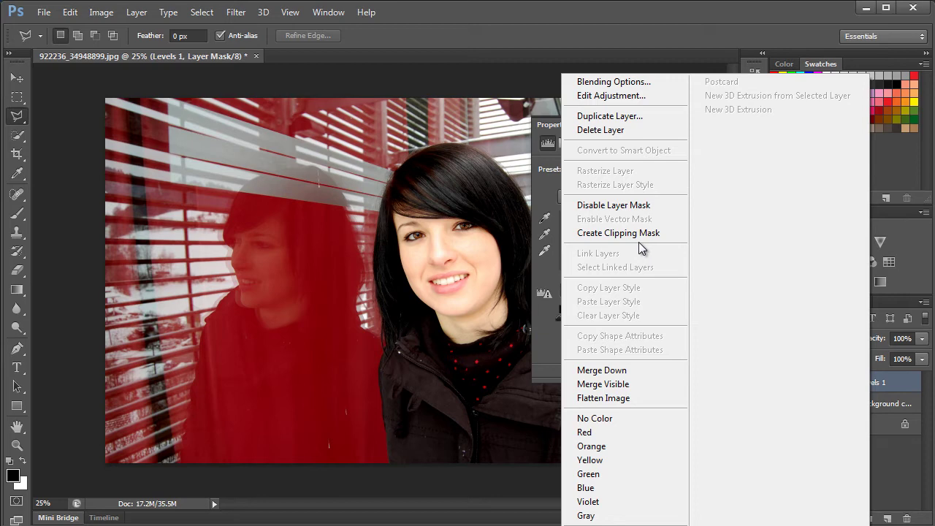
{"action": "left_click", "coordinate": [639, 235]}
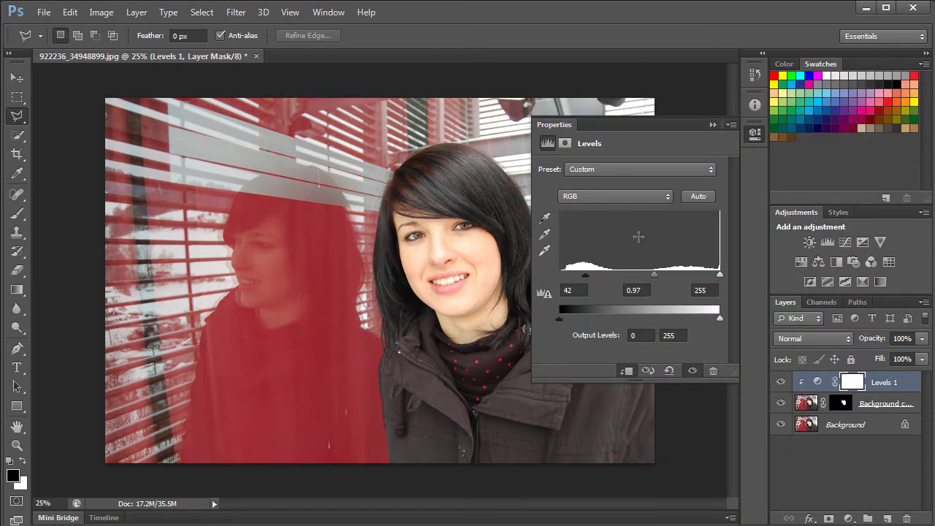
Add a Curves layer with a raised midtone and pulled-in white point, clipped above Levels 1.
{"action": "left_click", "coordinate": [847, 518]}
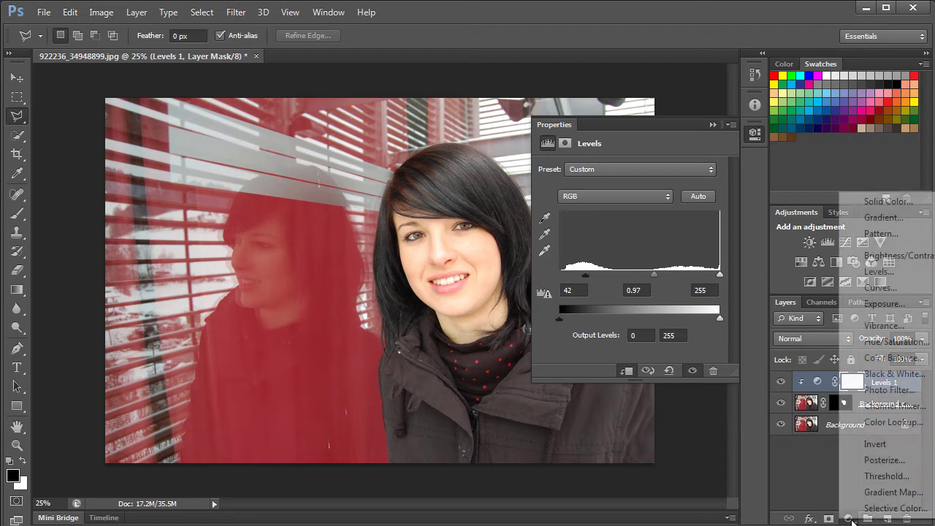
{"action": "left_click", "coordinate": [873, 287]}
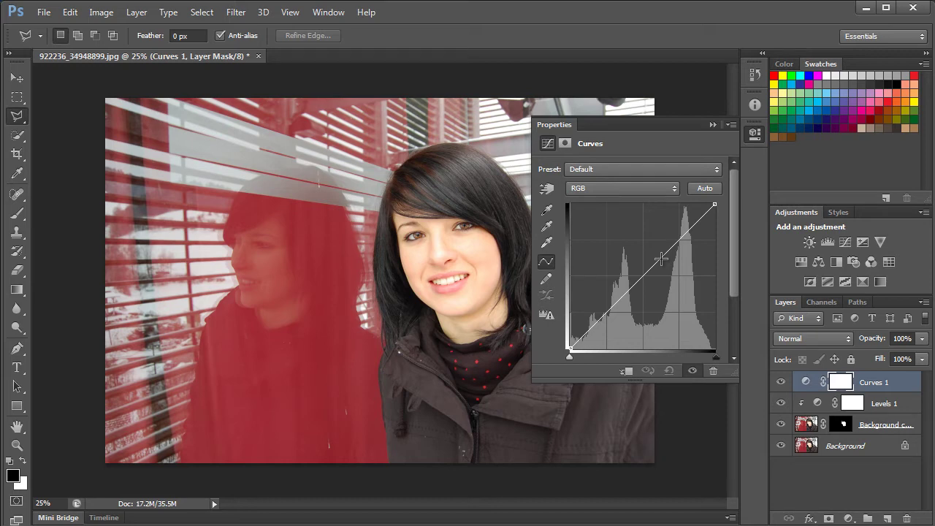
{"action": "left_click_drag", "start_coordinate": [661, 259], "coordinate": [651, 249]}
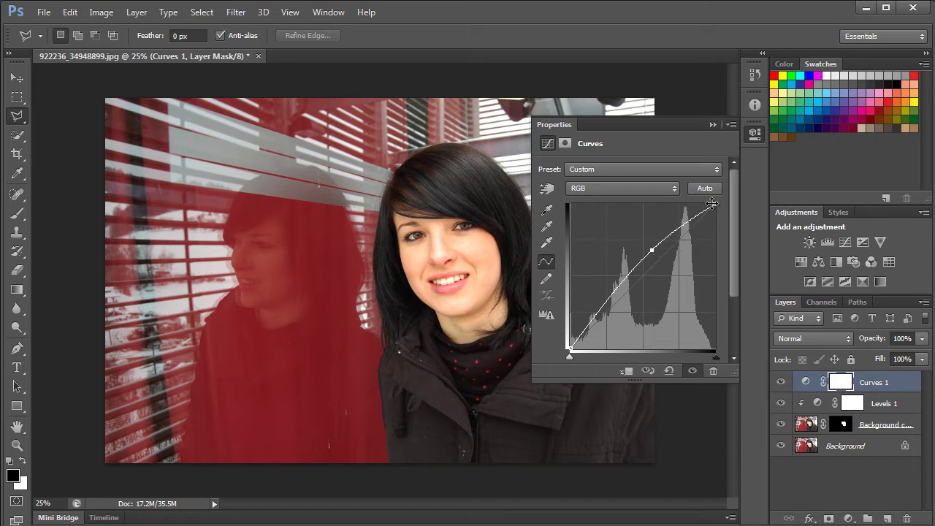
{"action": "left_click_drag", "start_coordinate": [711, 203], "coordinate": [703, 203]}
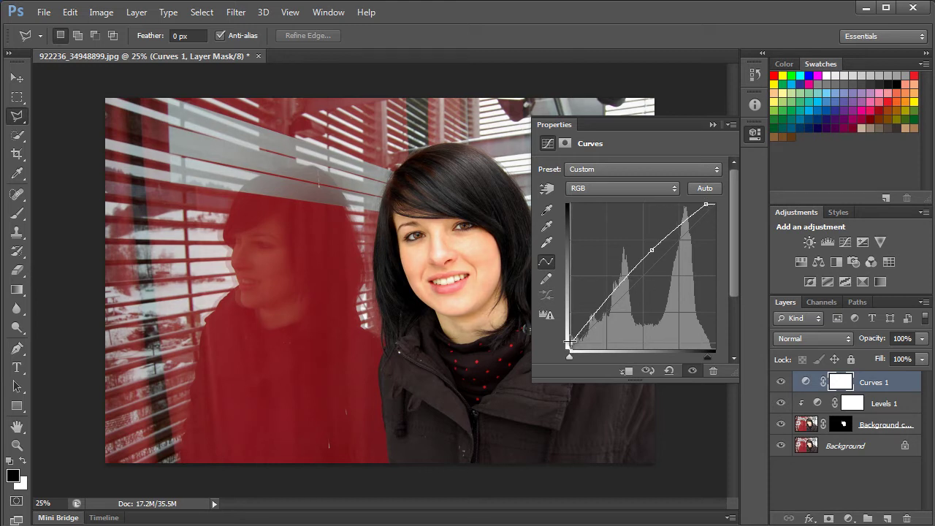
{"action": "left_click_drag", "start_coordinate": [568, 341], "coordinate": [570, 349]}
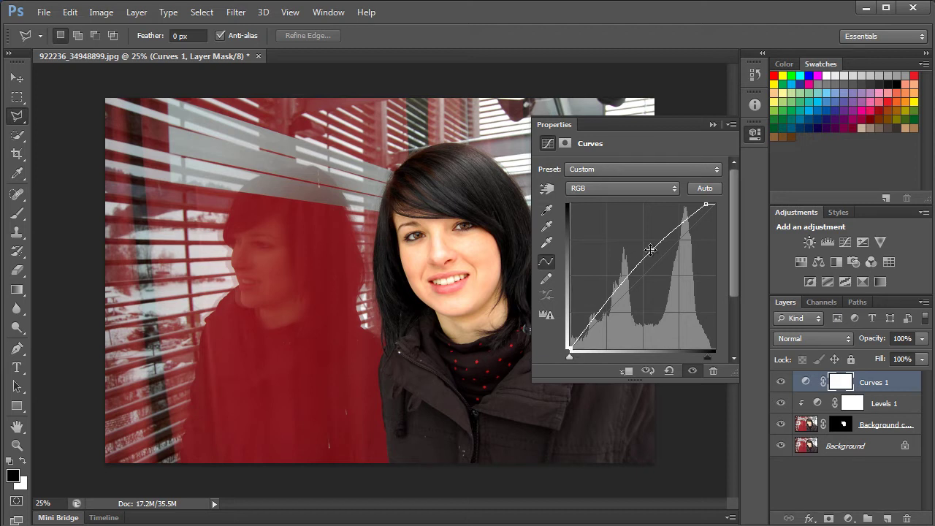
{"action": "left_click_drag", "start_coordinate": [650, 250], "coordinate": [646, 248]}
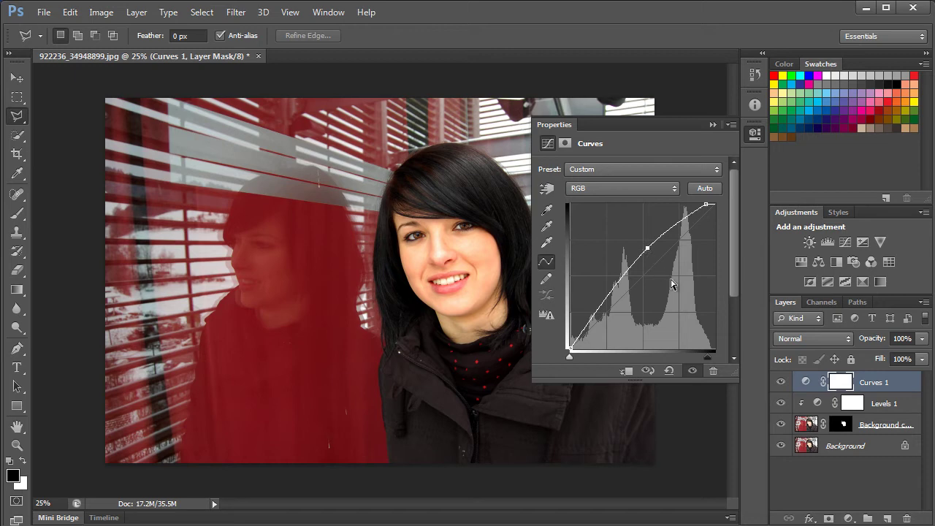
{"action": "right_click", "coordinate": [873, 389]}
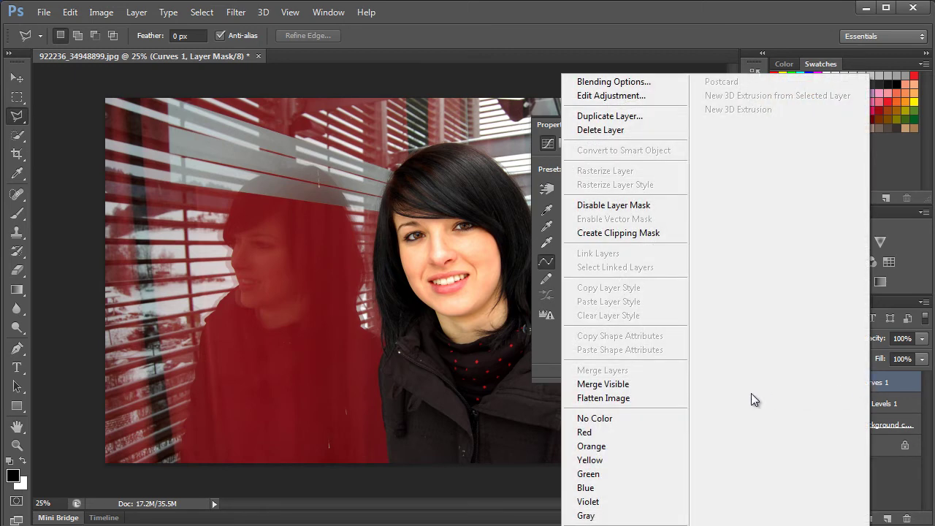
{"action": "left_click", "coordinate": [651, 244]}
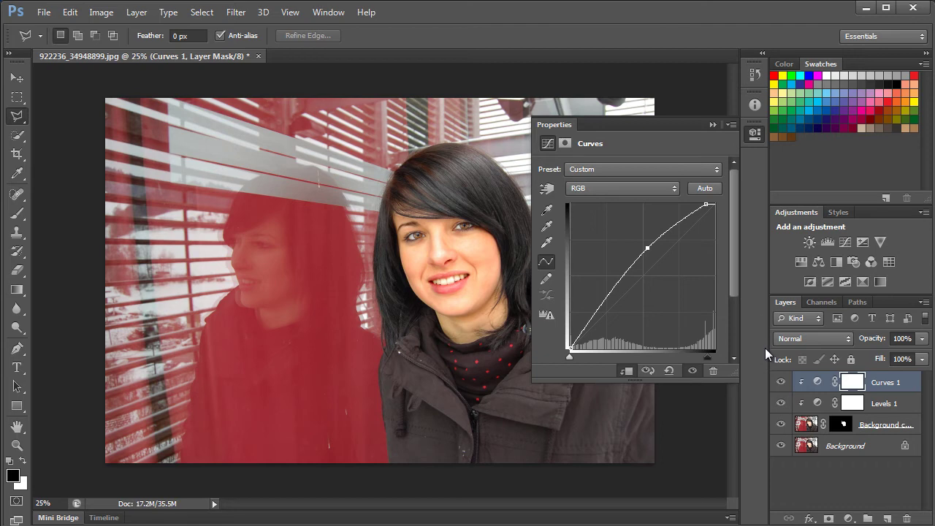
Add a Hue/Saturation layer set to Hue -2, Saturation +3, Lightness -5.
{"action": "left_click", "coordinate": [848, 518]}
{"action": "left_click", "coordinate": [862, 343]}
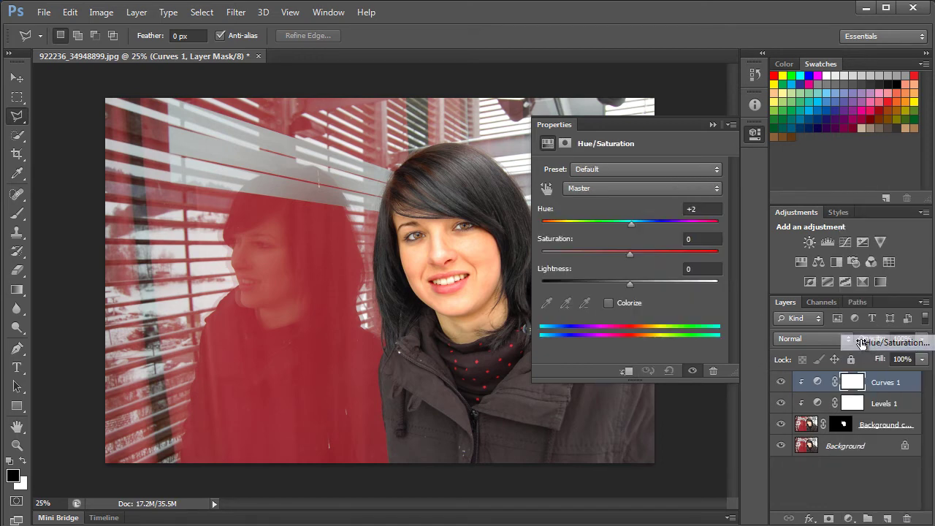
{"action": "left_click", "coordinate": [631, 222]}
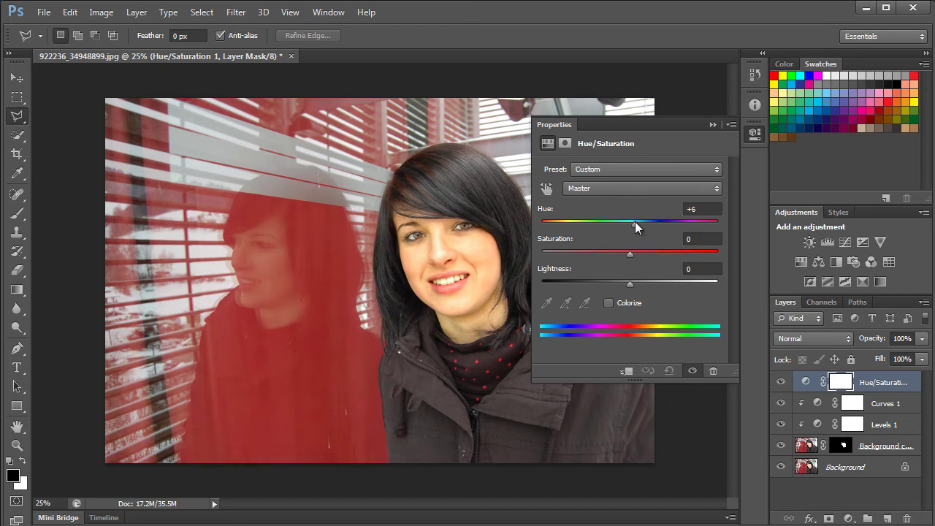
{"action": "left_click_drag", "start_coordinate": [635, 222], "coordinate": [628, 220]}
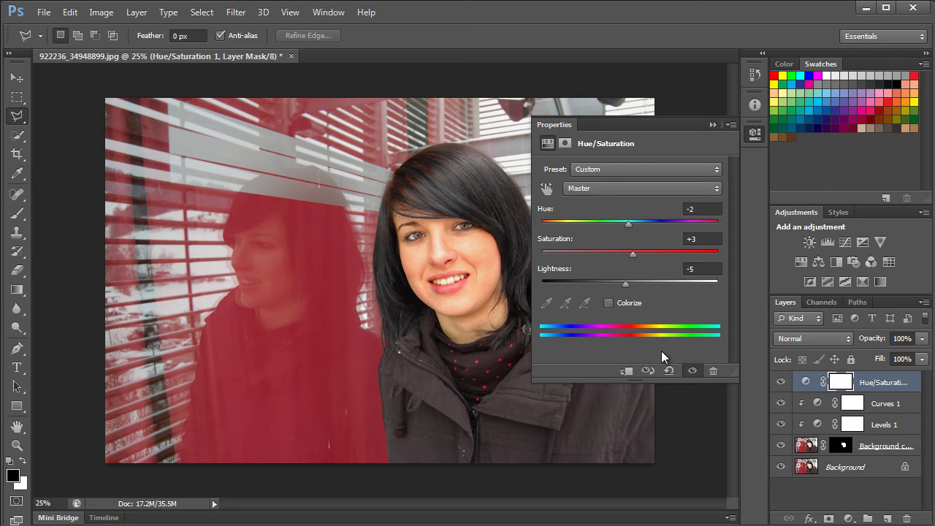
Make Hue/Saturation 1 a clipping mask on the face-masked layer, alongside Levels 1 and Curves 1.
{"action": "right_click", "coordinate": [869, 386]}
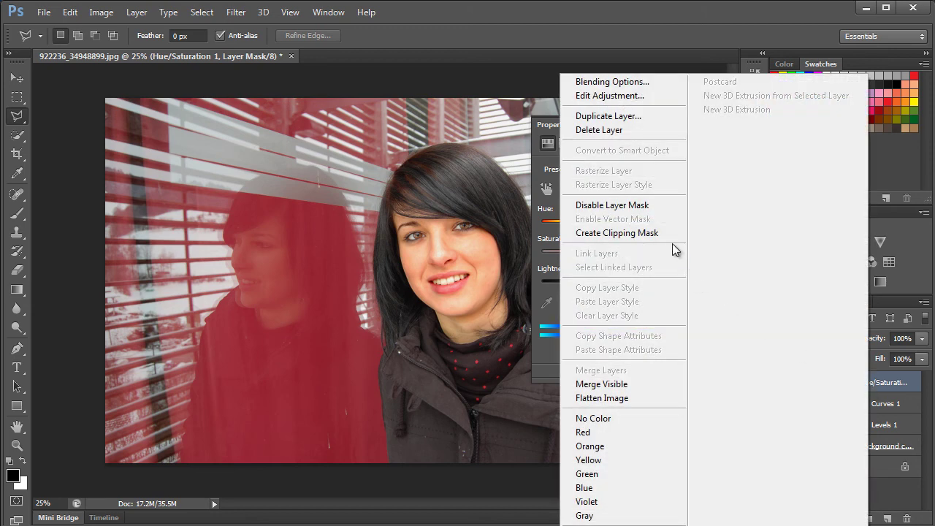
{"action": "left_click", "coordinate": [617, 233]}
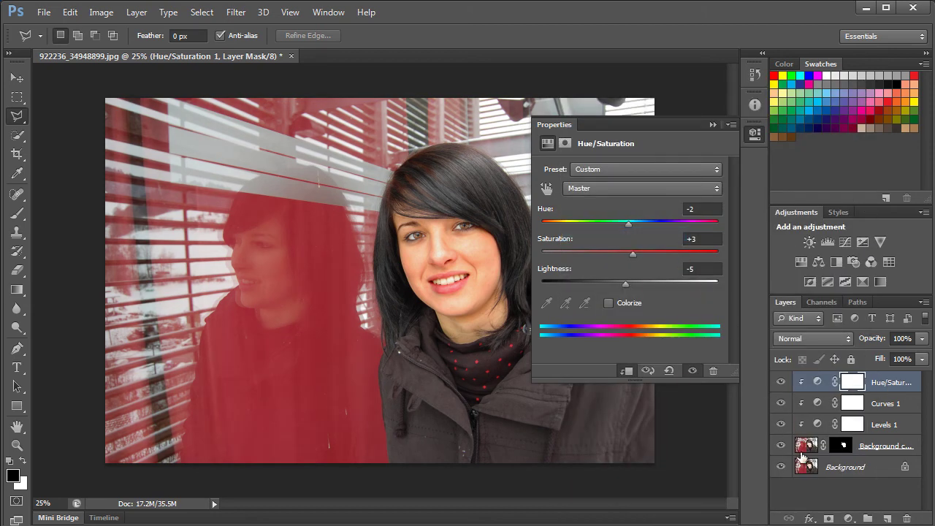